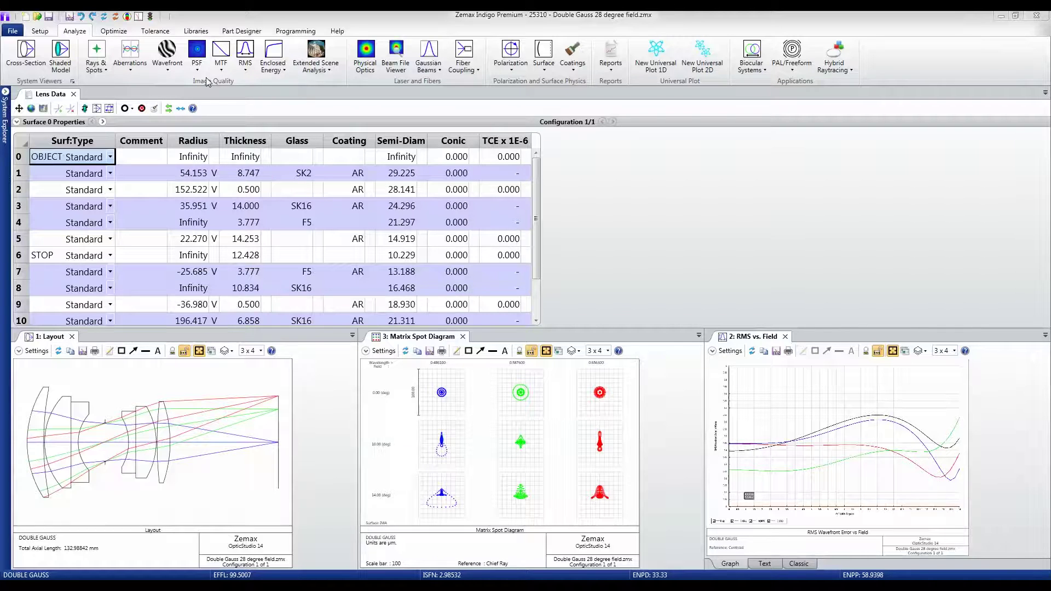
# - Open the Field Curvature and Distortion analysis and maximize it
pyautogui.click(106, 74)
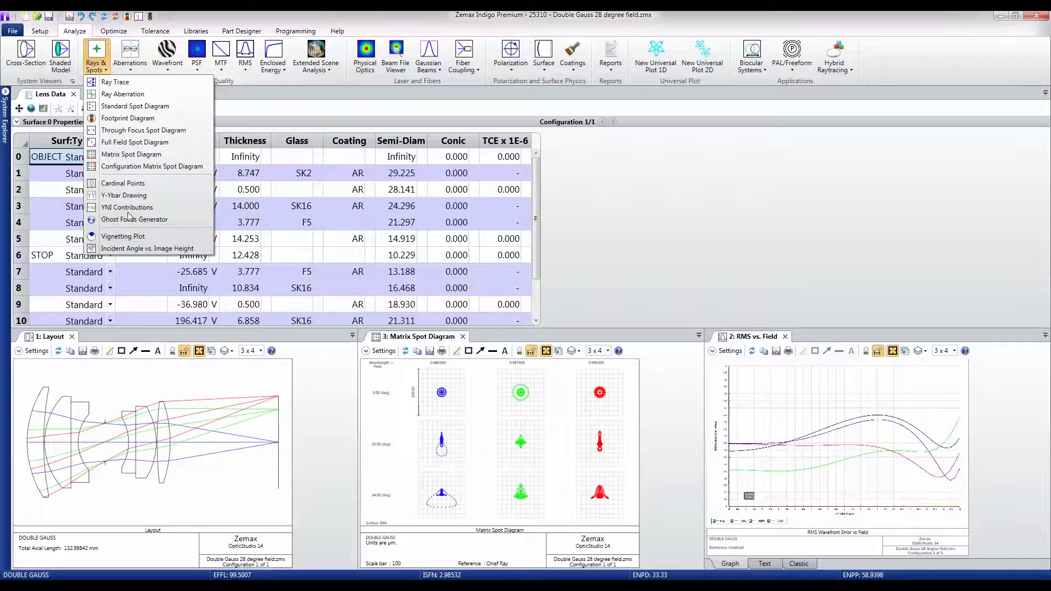
pyautogui.click(134, 73)
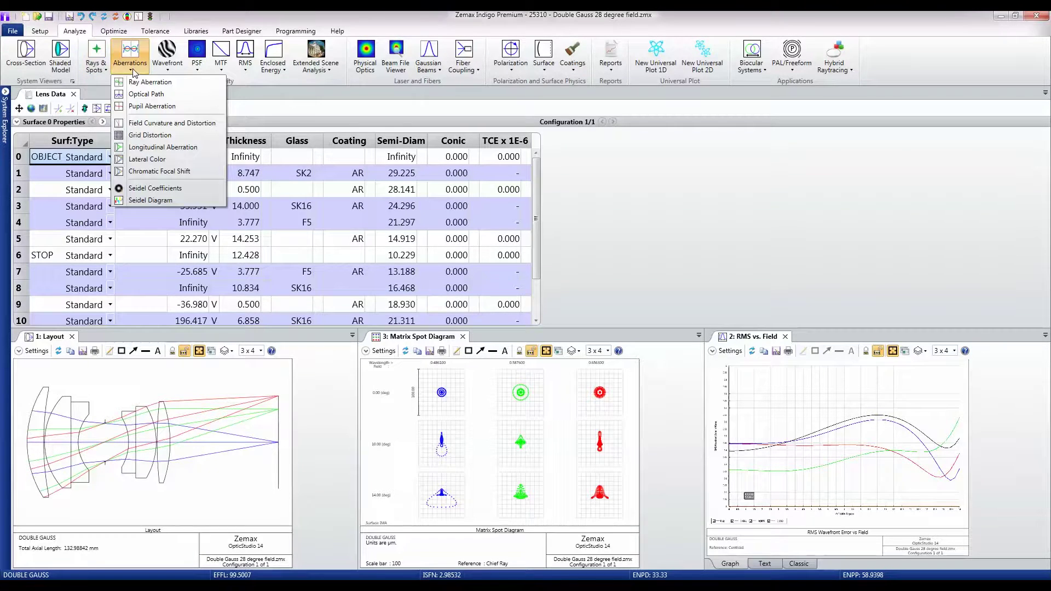
pyautogui.click(153, 125)
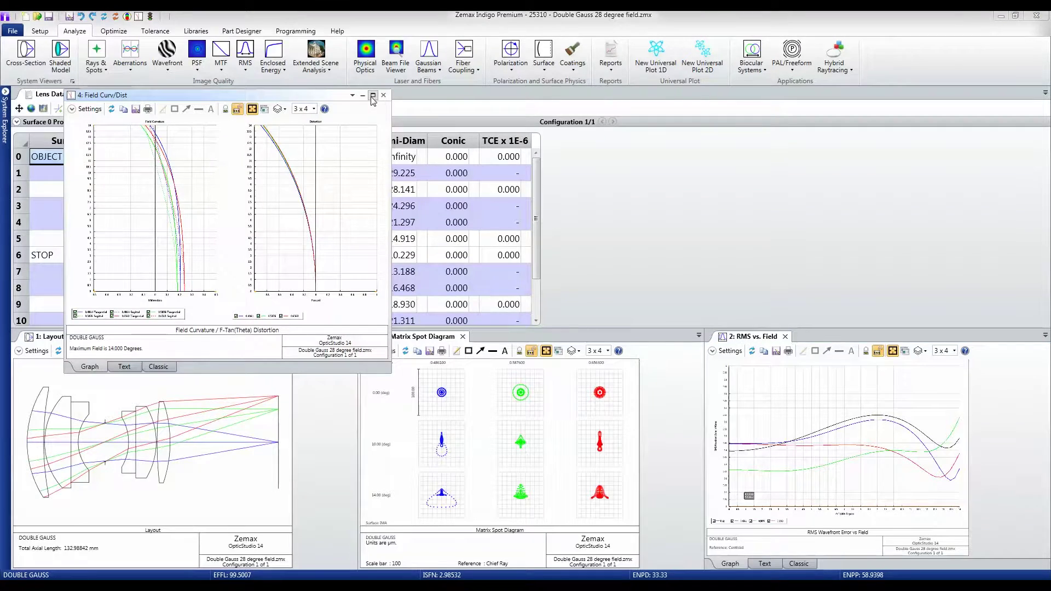
pyautogui.click(372, 95)
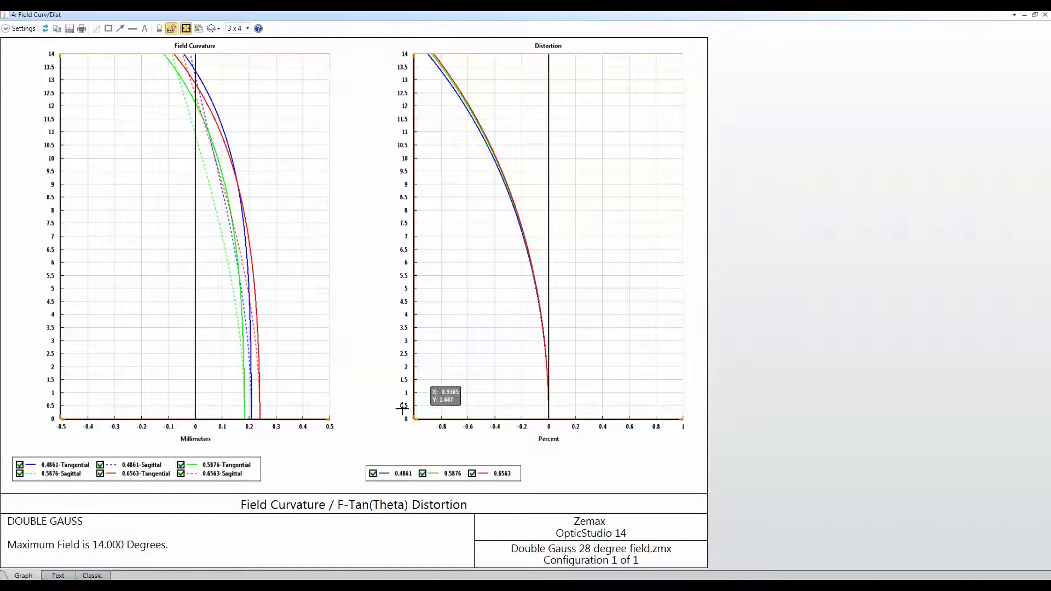
# - Hide the 0.4861 and 0.5876 distortion curves plus 0.5876-Tangential and 0.6563-Sagittal field curvature
pyautogui.click(372, 473)
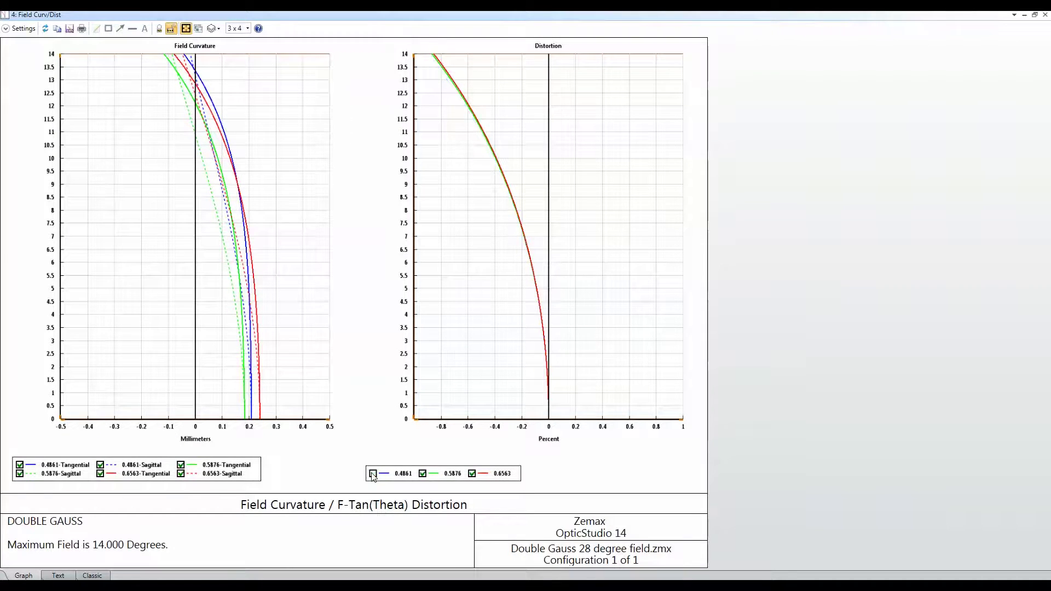
pyautogui.click(422, 474)
pyautogui.click(180, 465)
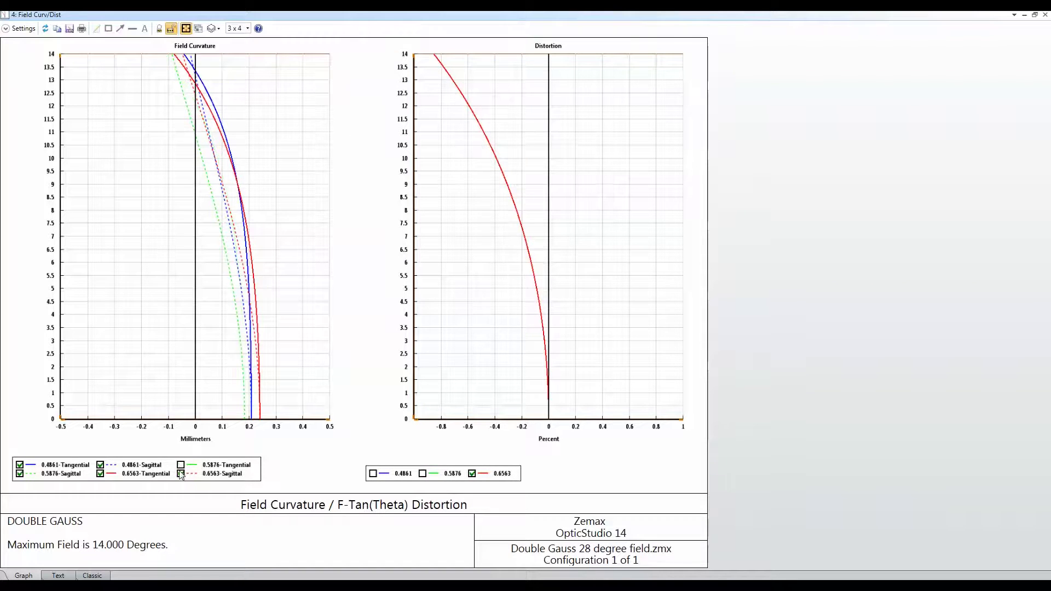
pyautogui.click(180, 473)
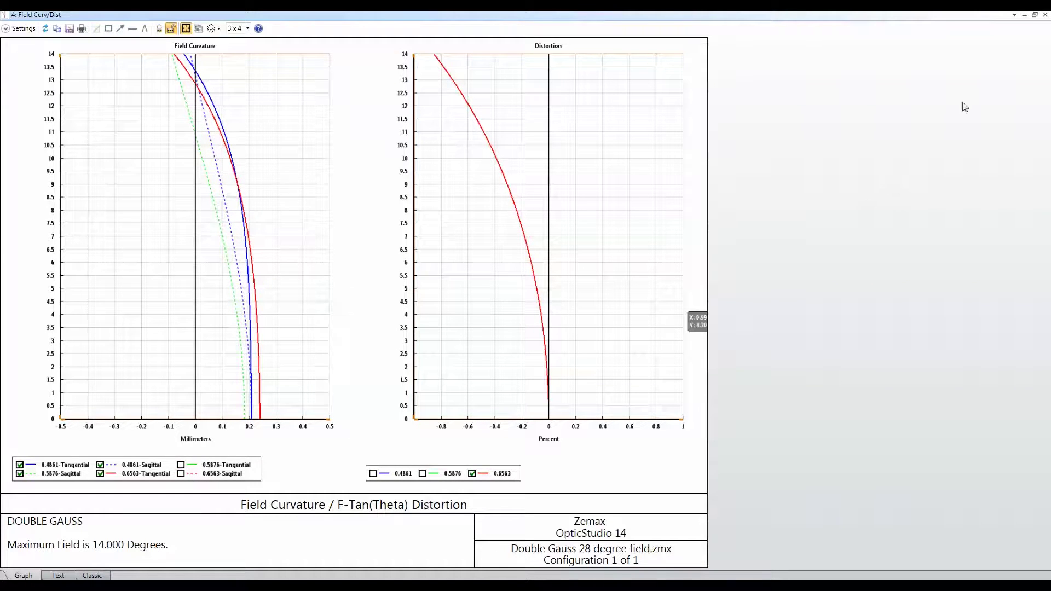
# - Swap the field curvature plot for a maximized Wavefront Map and rotate its 3-D surface
pyautogui.click(1045, 14)
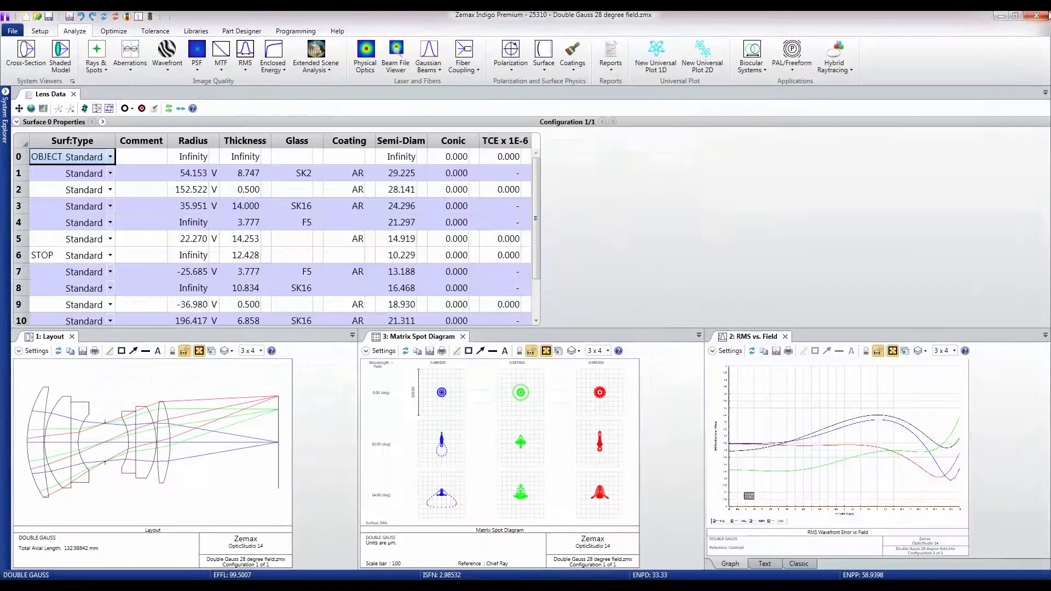
pyautogui.click(170, 74)
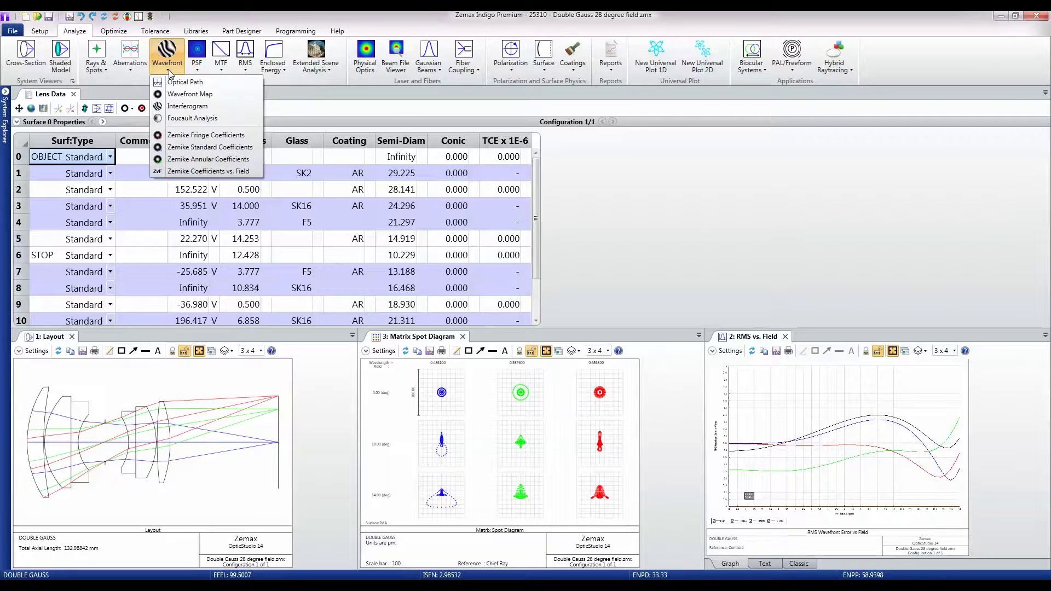
pyautogui.click(185, 94)
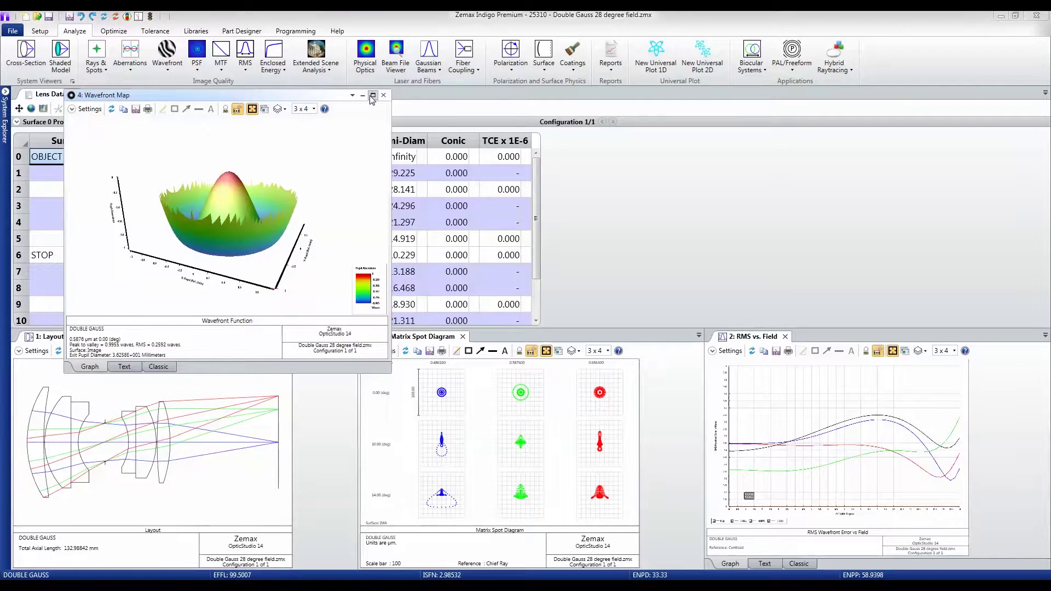
pyautogui.click(372, 95)
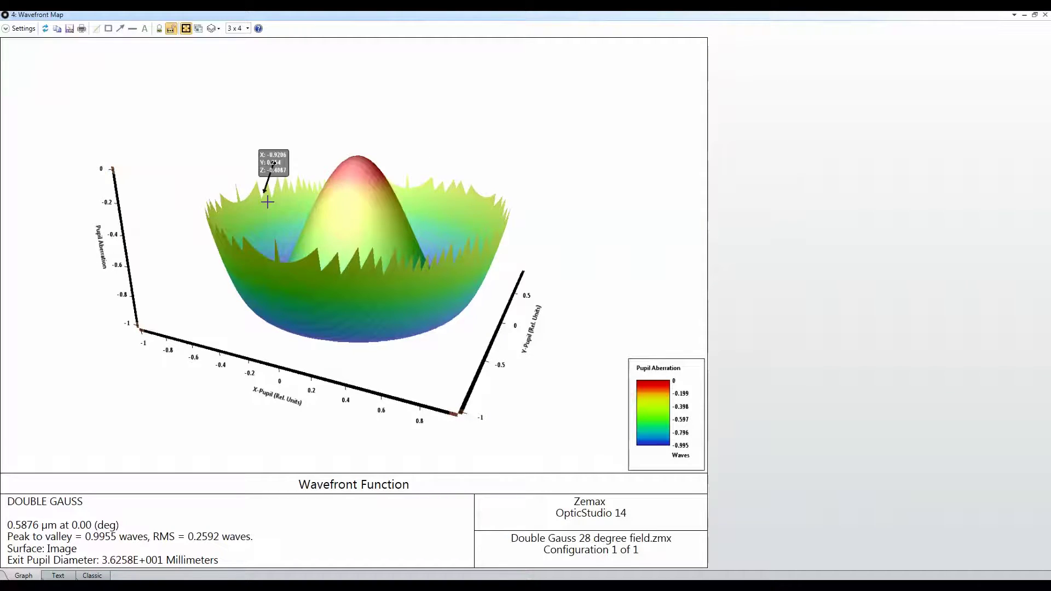
pyautogui.moveTo(88, 194); pyautogui.dragTo(117, 207)
pyautogui.click(23, 29)
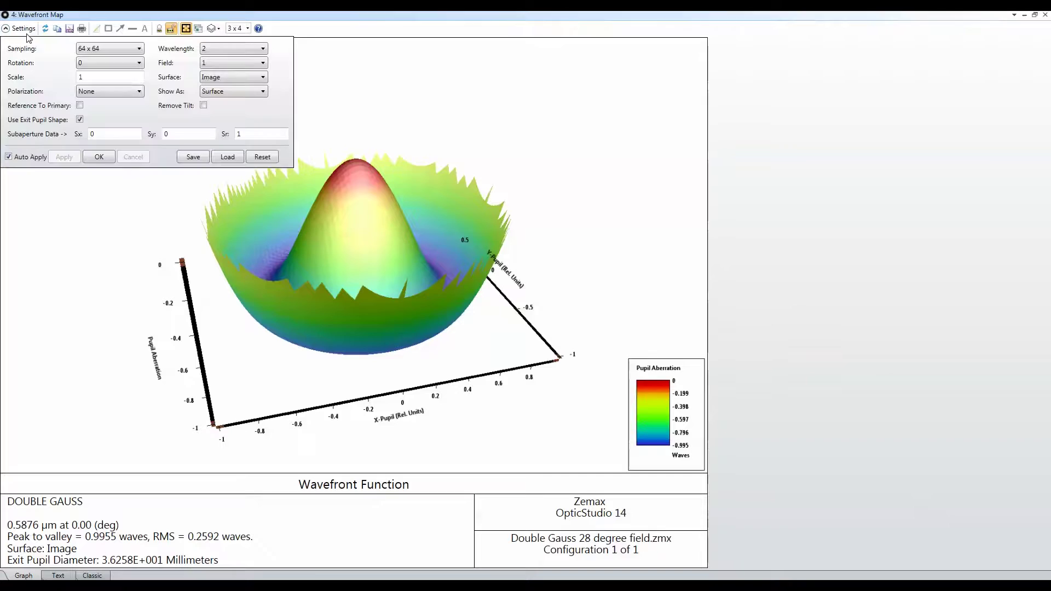
pyautogui.click(247, 93)
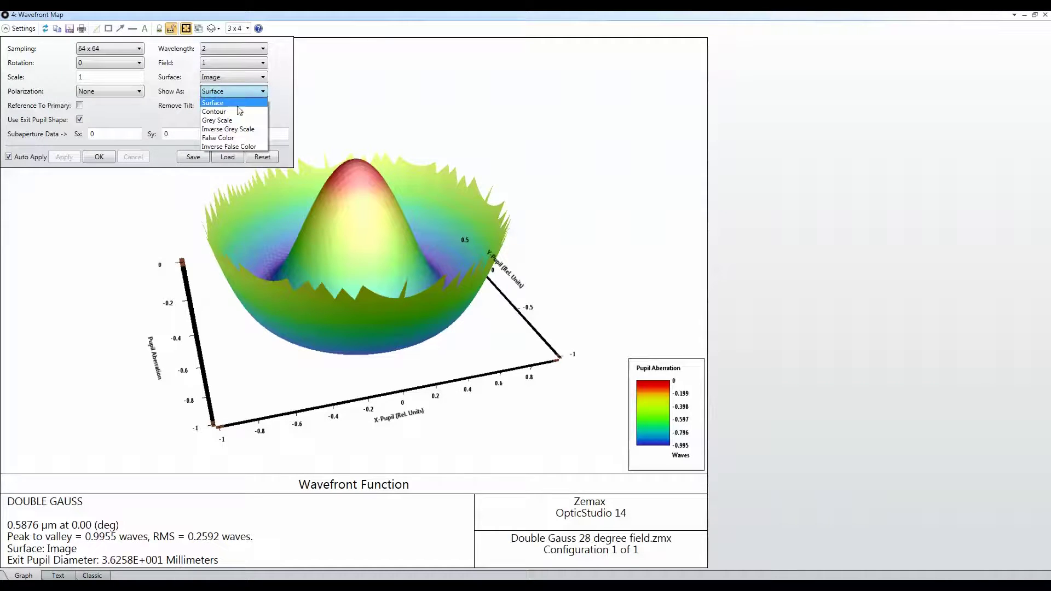
pyautogui.click(239, 111)
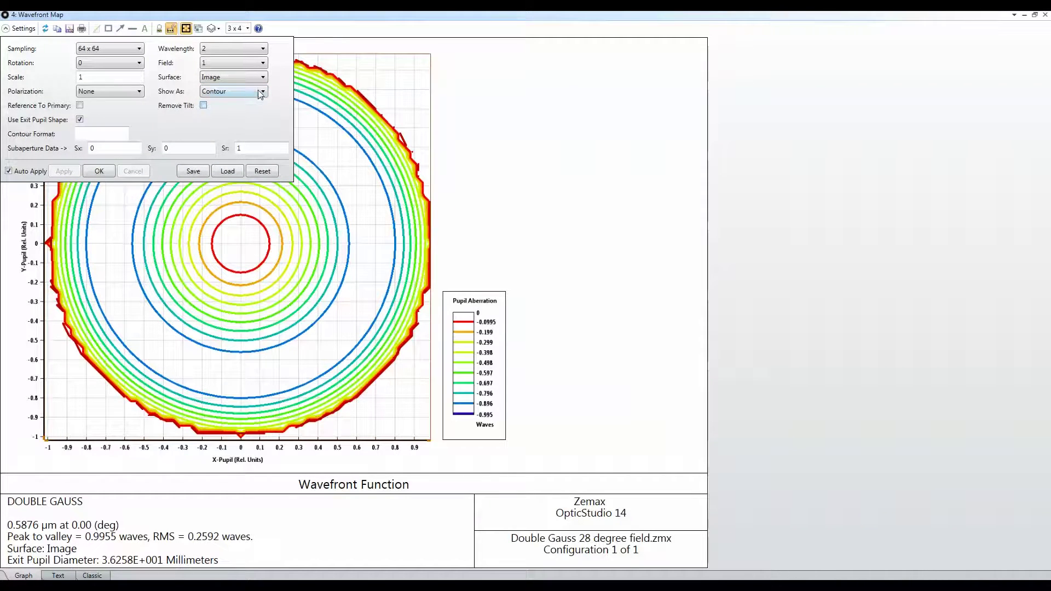
pyautogui.click(261, 93)
pyautogui.click(236, 120)
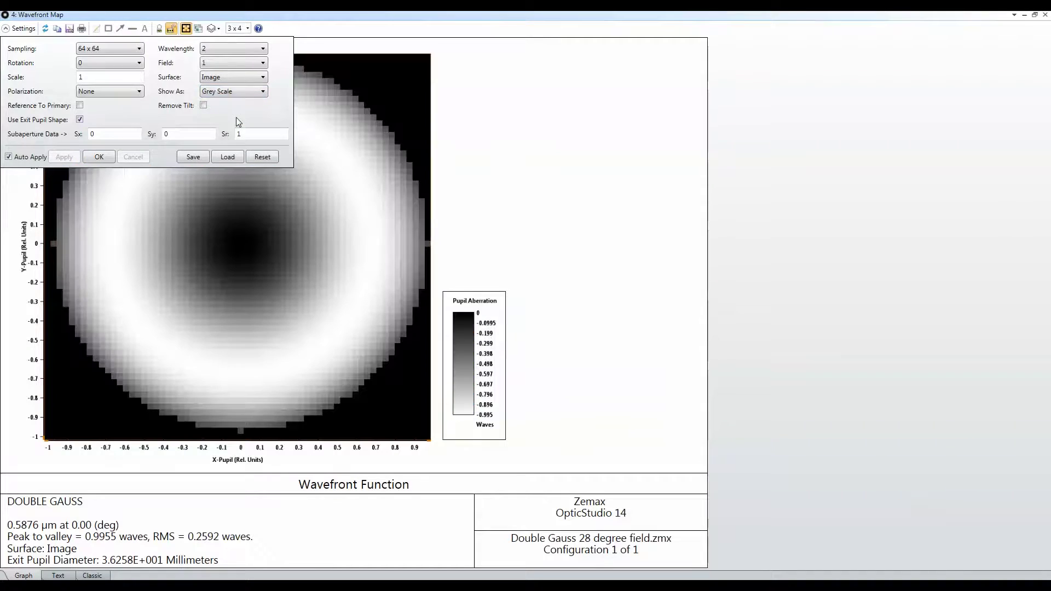
pyautogui.click(255, 94)
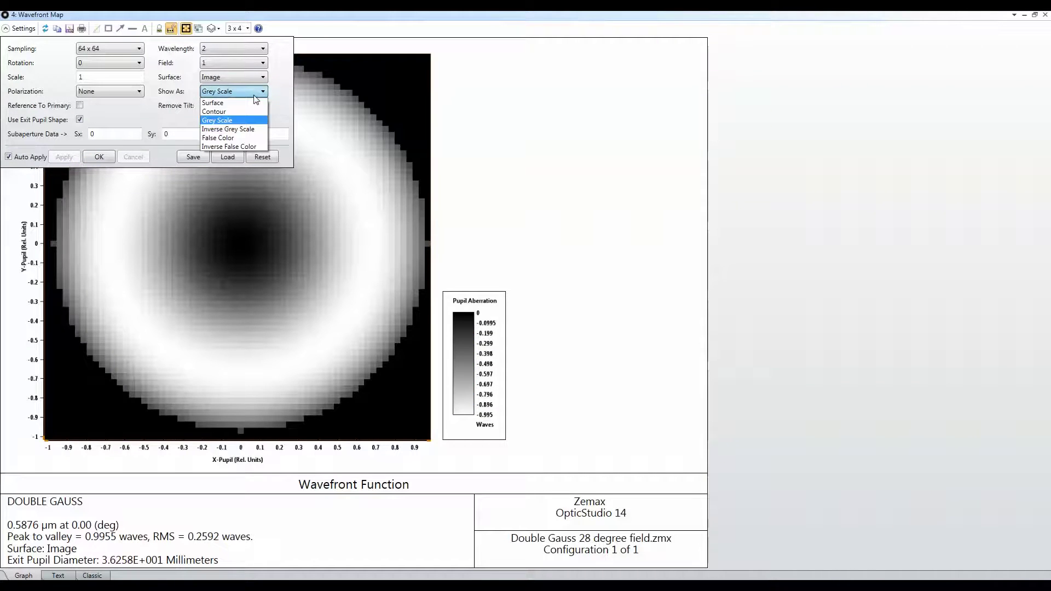
pyautogui.click(246, 130)
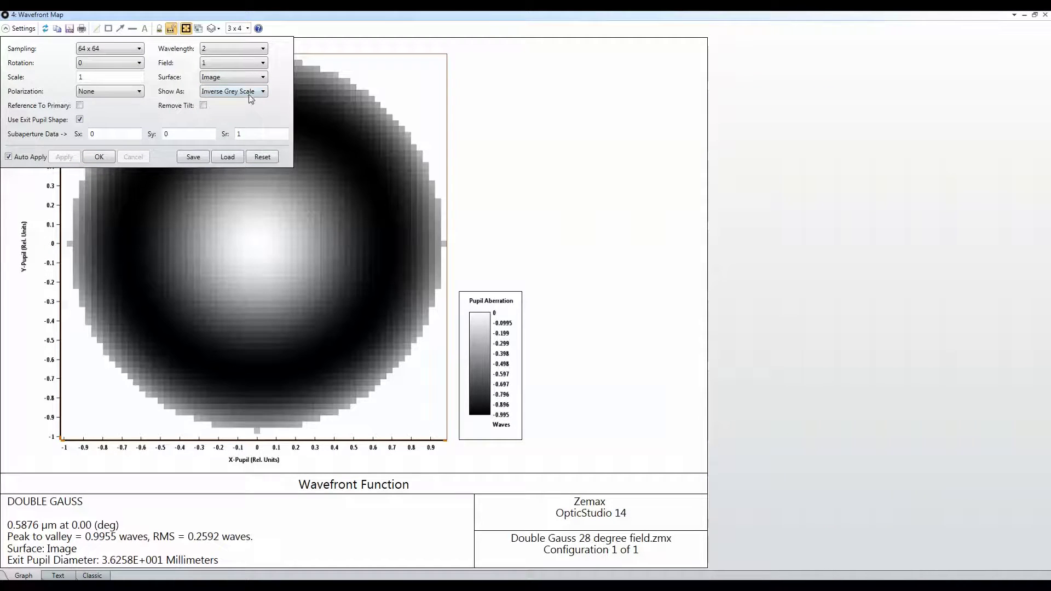
pyautogui.click(251, 97)
pyautogui.click(232, 144)
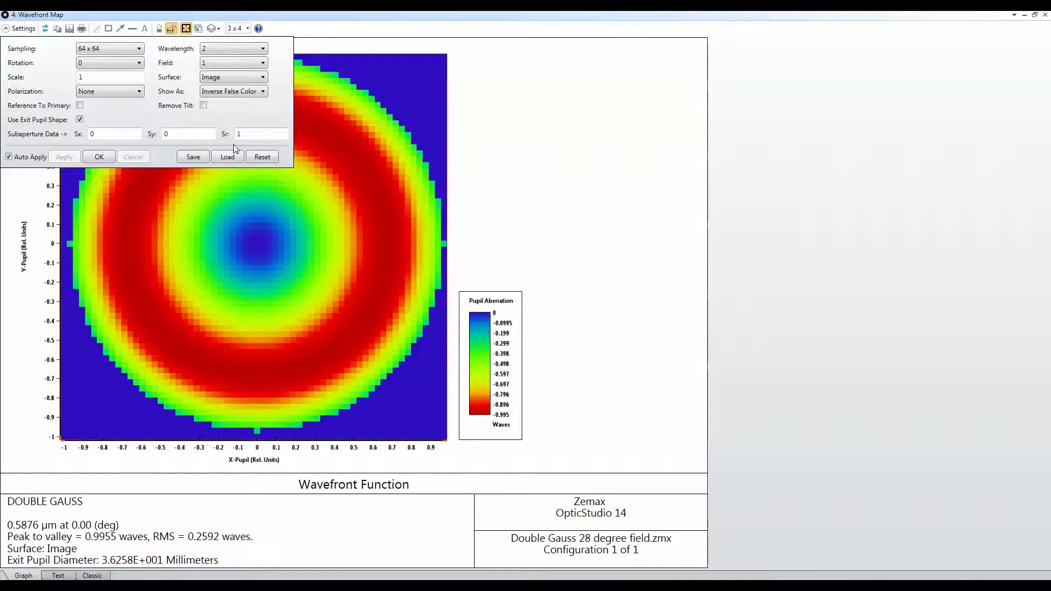
pyautogui.click(261, 92)
pyautogui.click(227, 111)
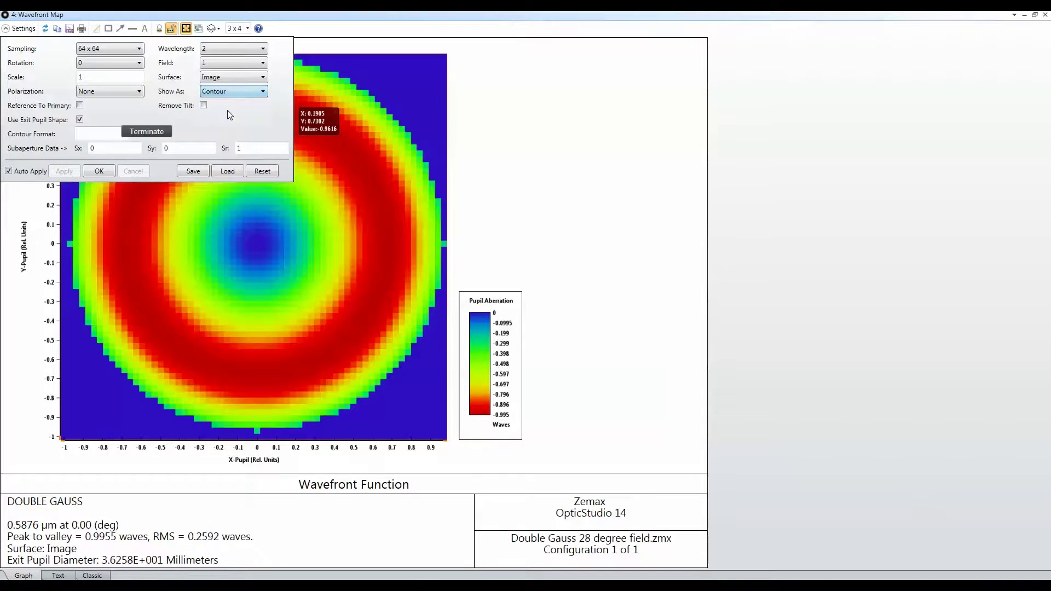
pyautogui.click(240, 93)
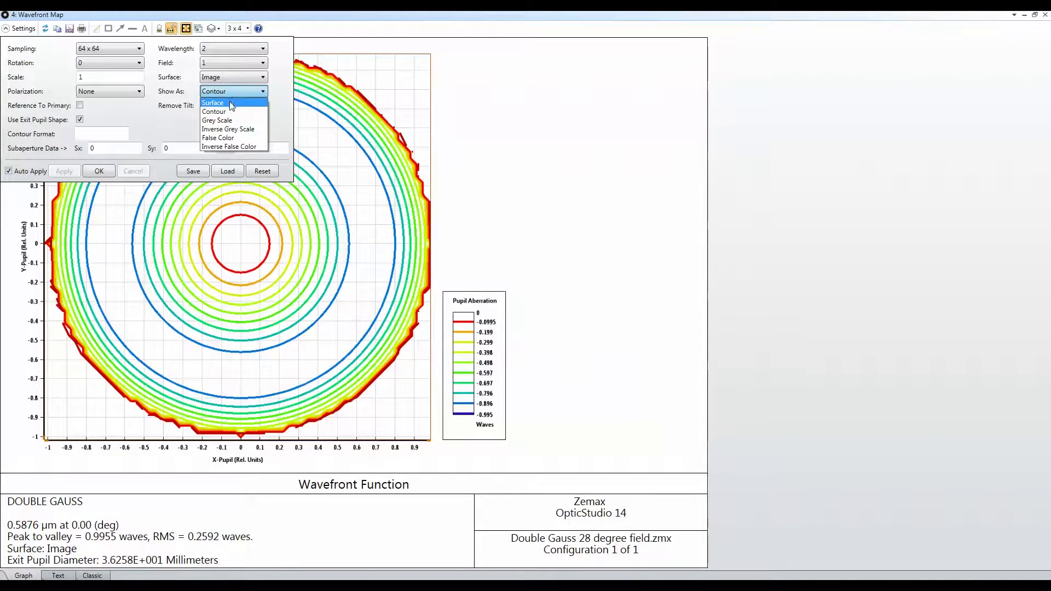
pyautogui.click(228, 102)
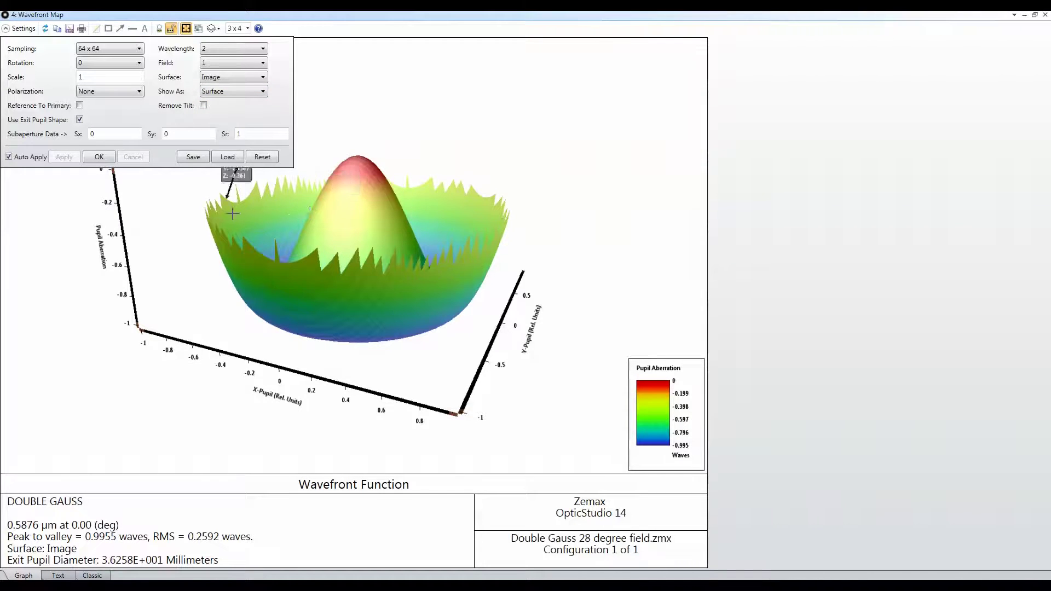
pyautogui.click(99, 157)
pyautogui.moveTo(136, 169); pyautogui.dragTo(219, 155)
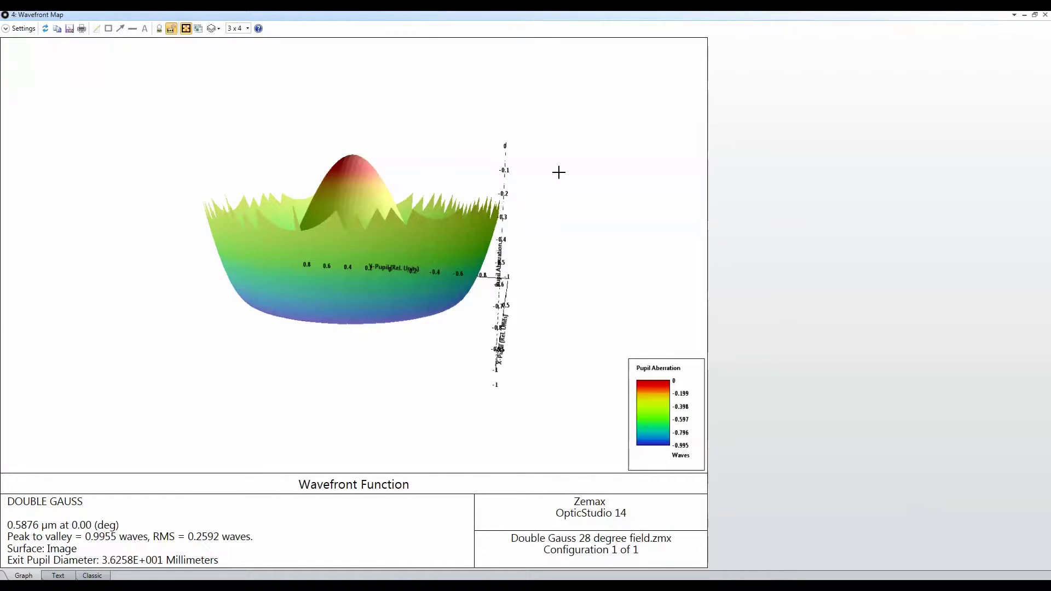
# - Replace the wavefront map with a maximized Interferogram analysis and show its settings
pyautogui.click(1045, 16)
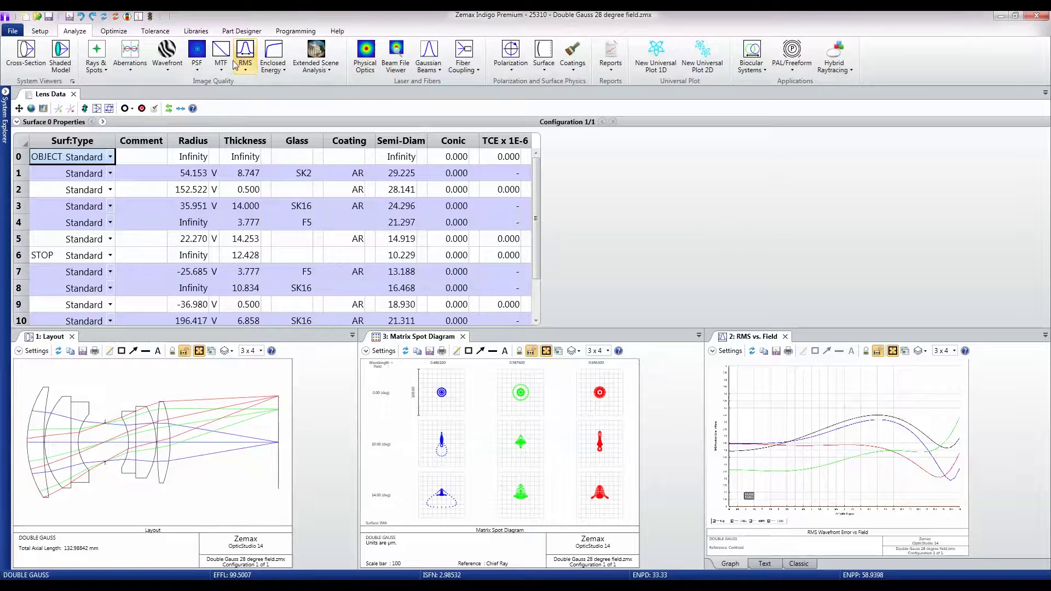
pyautogui.click(168, 67)
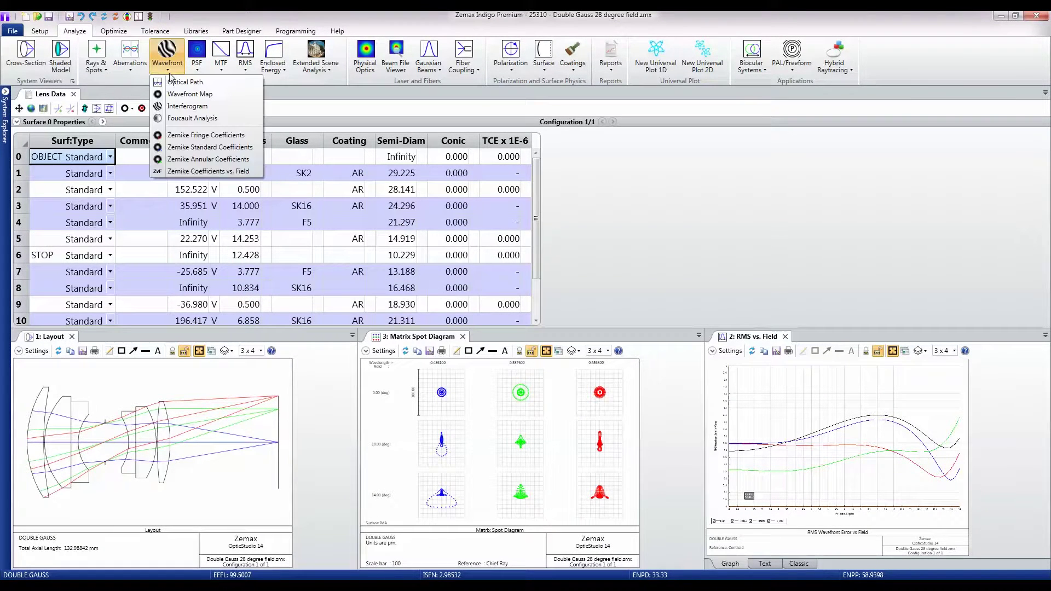
pyautogui.click(184, 107)
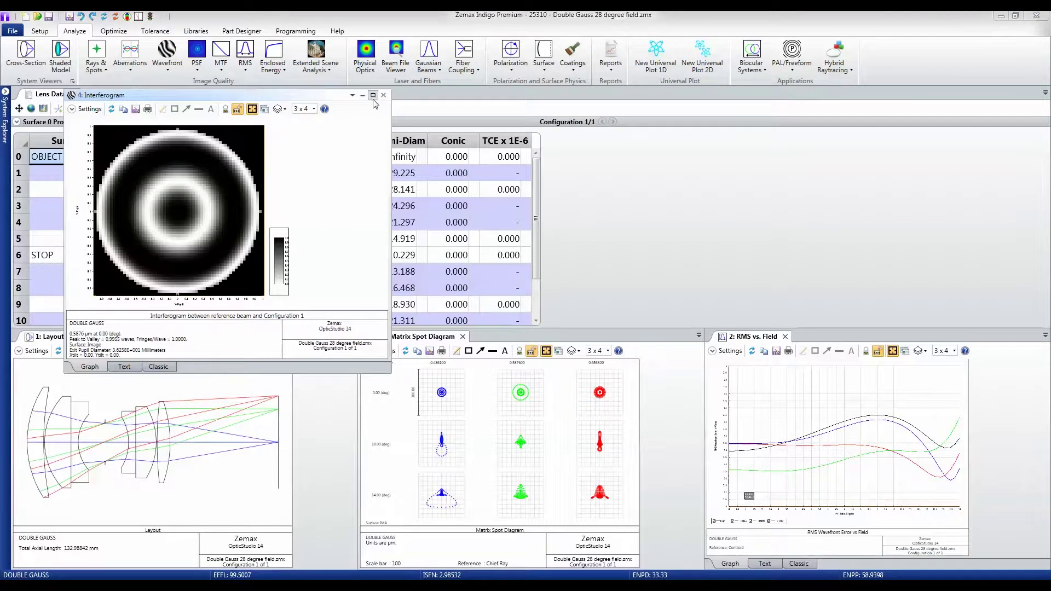
pyautogui.click(373, 95)
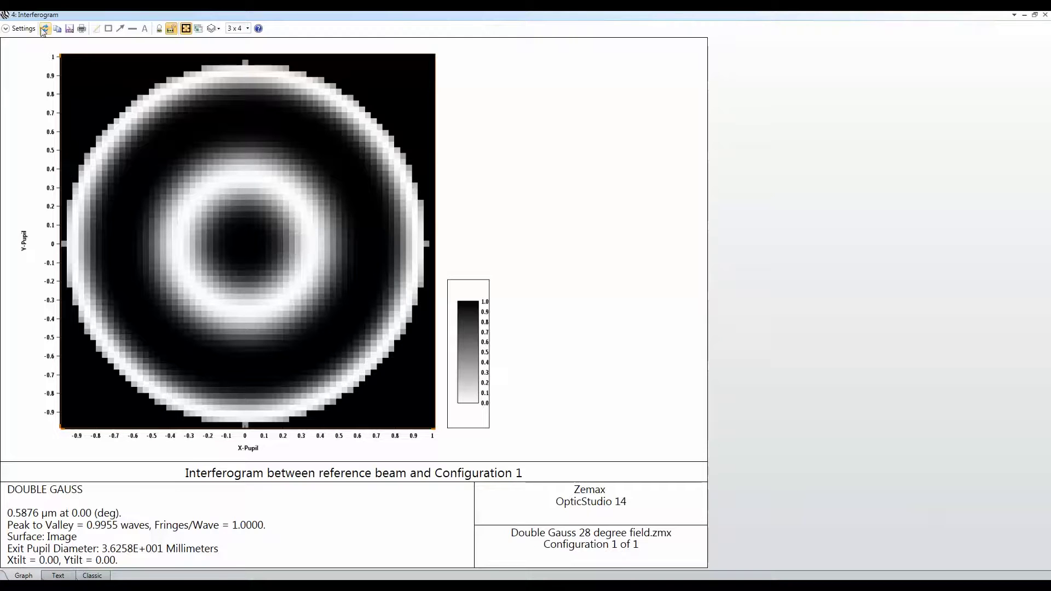
pyautogui.click(22, 30)
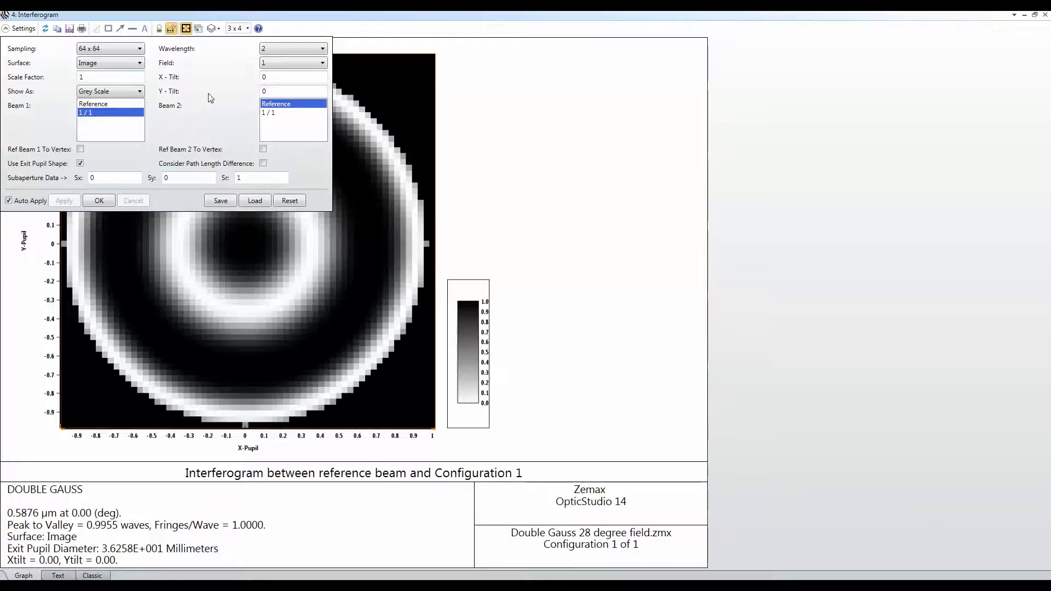
# - Apply a Y-Tilt of 5 to the interferogram
pyautogui.doubleClick(281, 91)
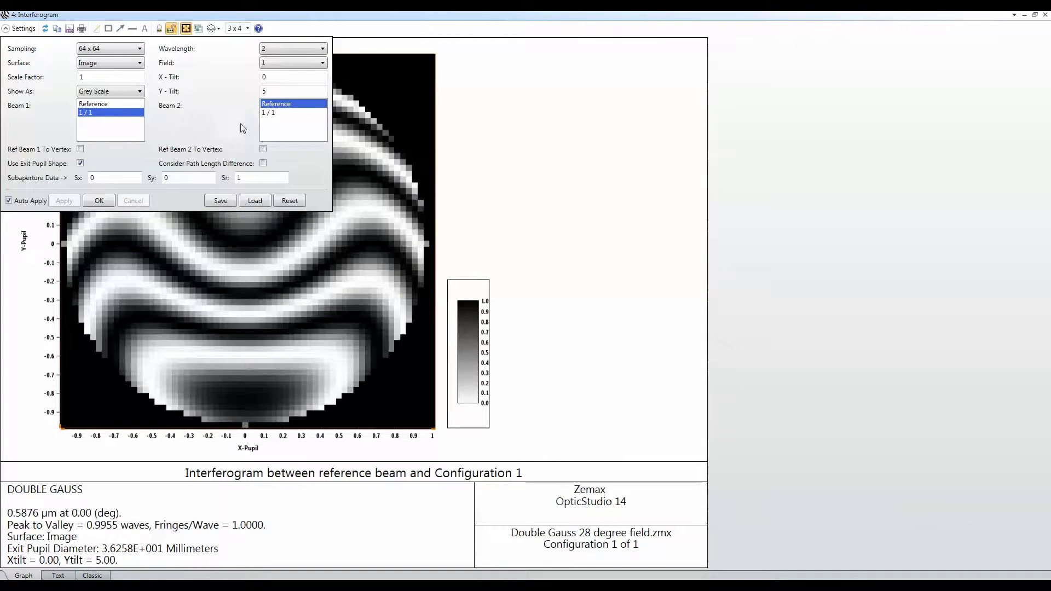
pyautogui.click(103, 204)
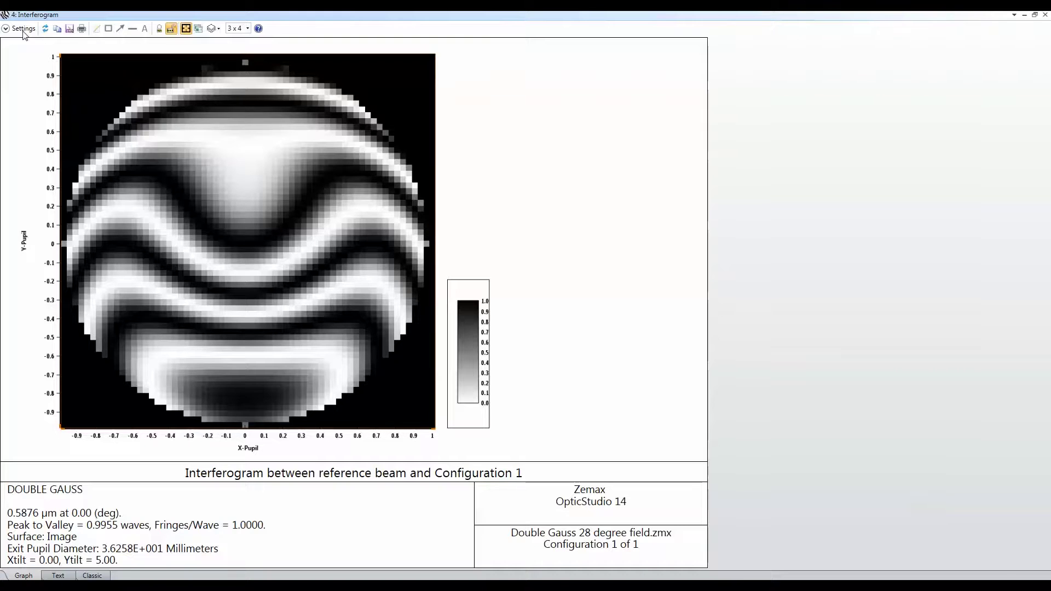
pyautogui.click(23, 30)
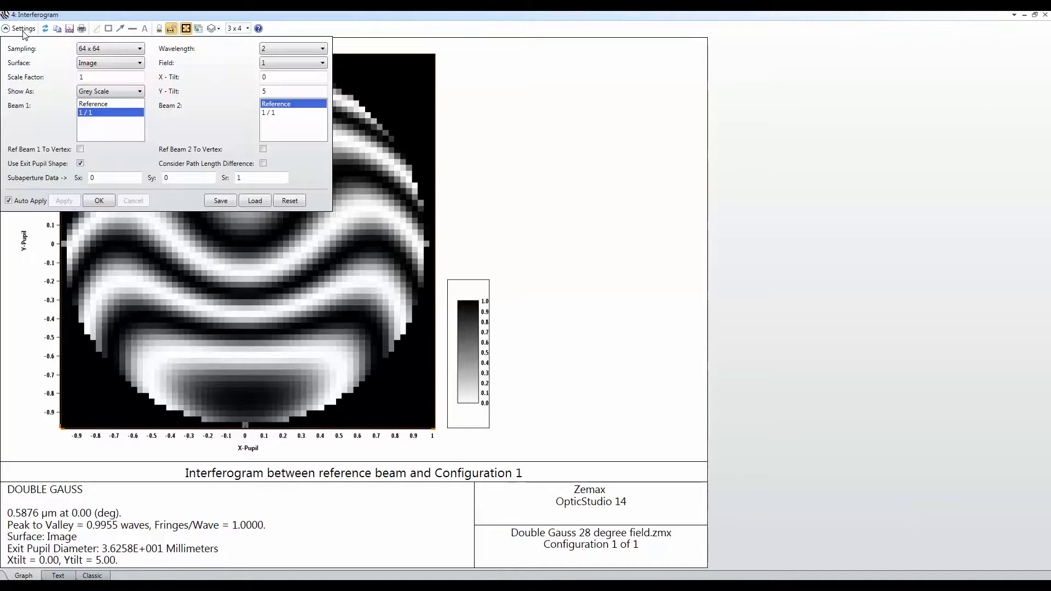
# - Raise the interferogram sampling to 256 x 256, then close it and list the PSF analyses
pyautogui.click(102, 50)
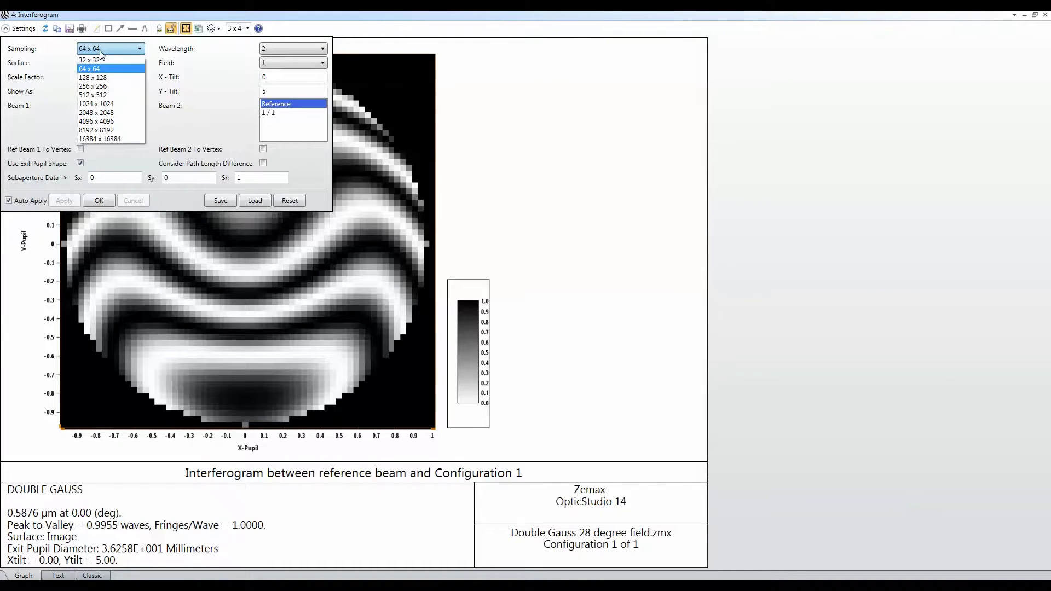
pyautogui.click(93, 86)
pyautogui.click(102, 199)
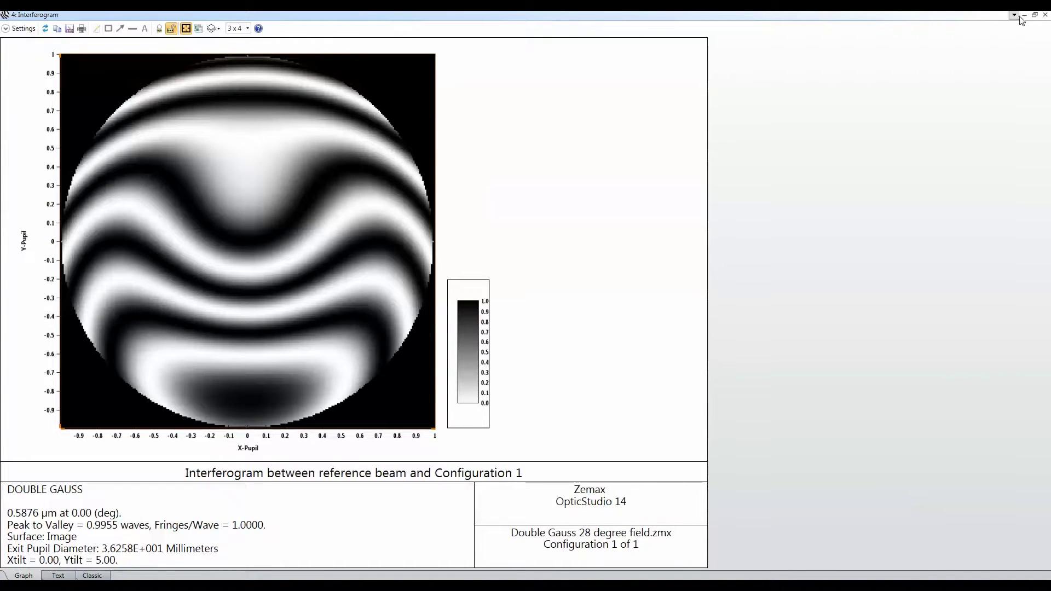
pyautogui.click(1045, 15)
pyautogui.click(199, 65)
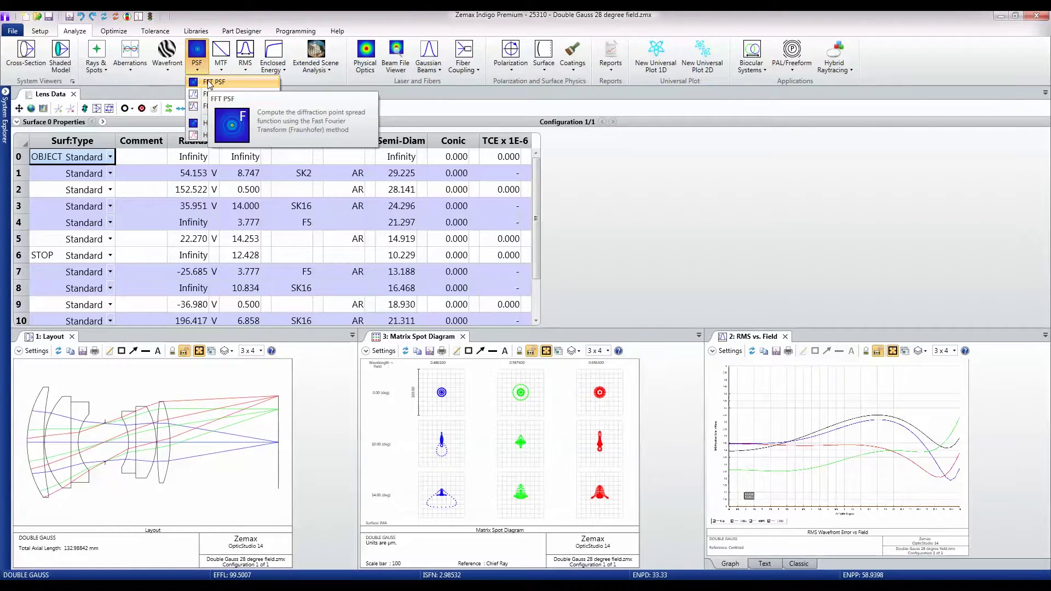
# - Run a fresh FFT PSF analysis maximized and turn its 3-D surface to a new angle
pyautogui.click(209, 83)
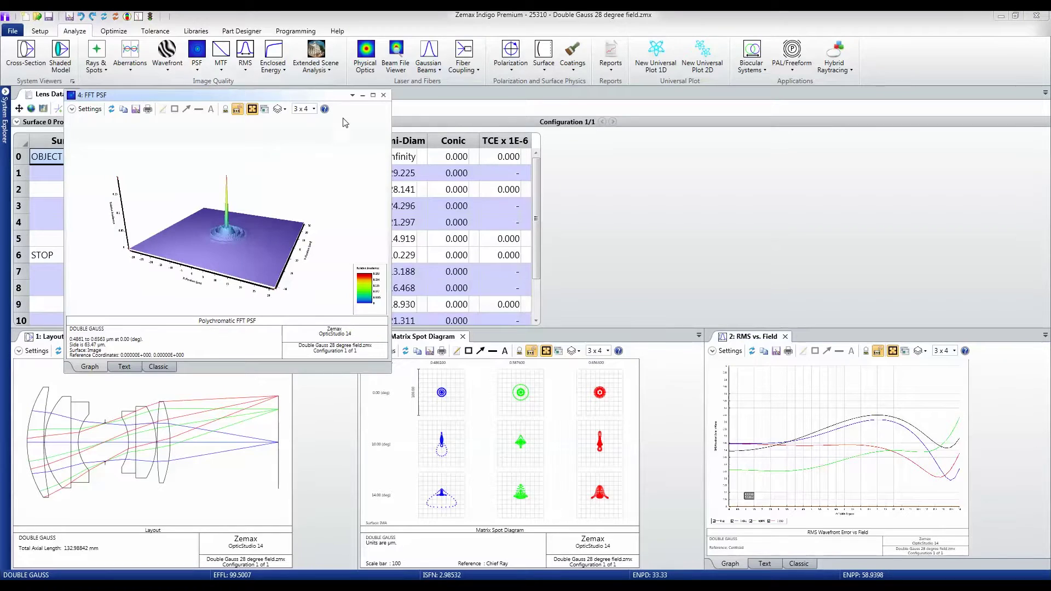
pyautogui.click(362, 96)
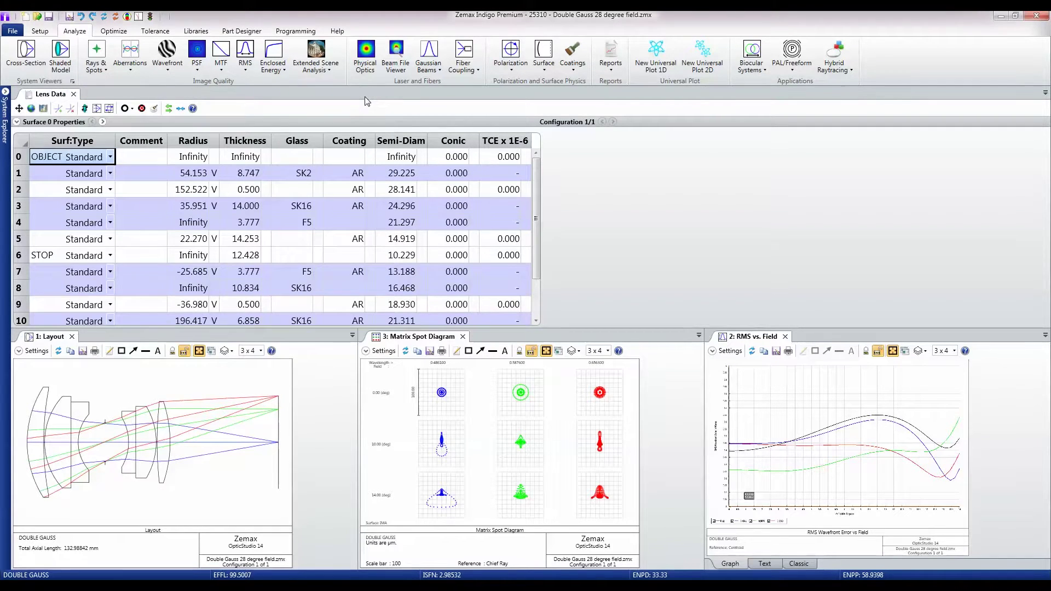
pyautogui.click(195, 75)
pyautogui.click(209, 84)
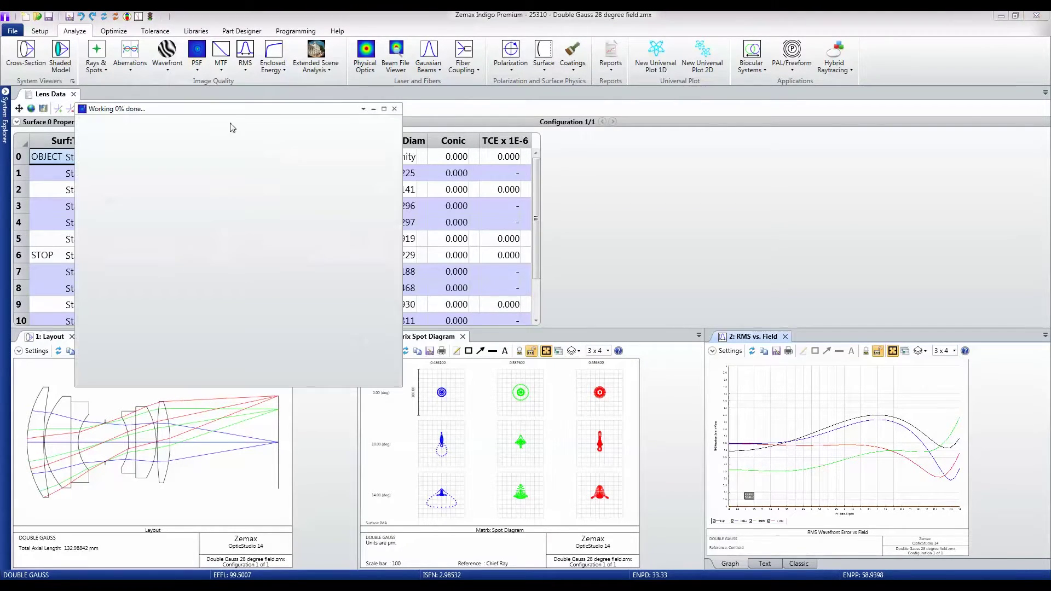
pyautogui.click(384, 108)
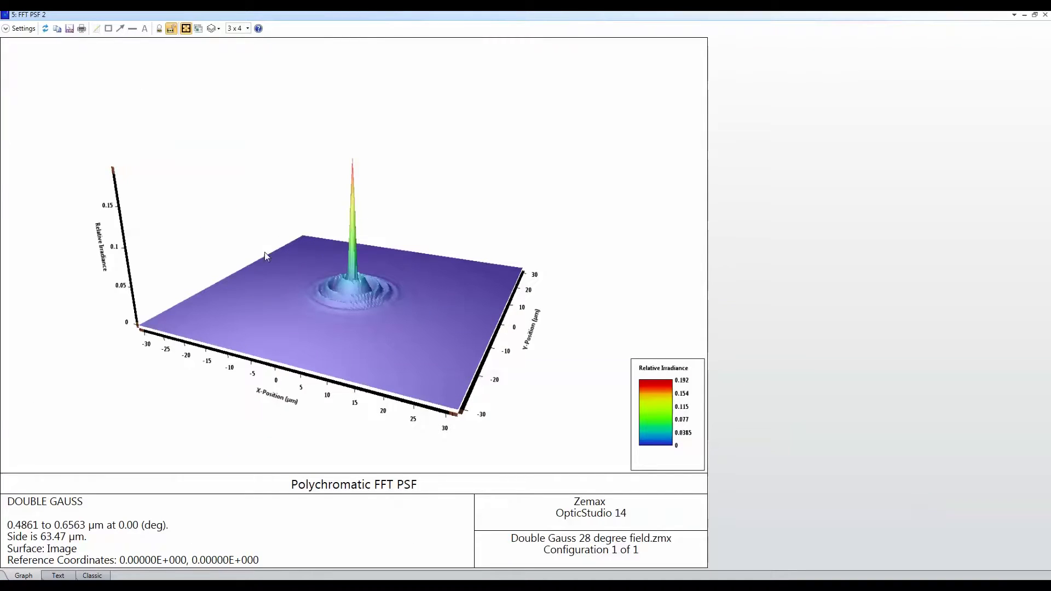
pyautogui.moveTo(97, 159); pyautogui.dragTo(120, 134)
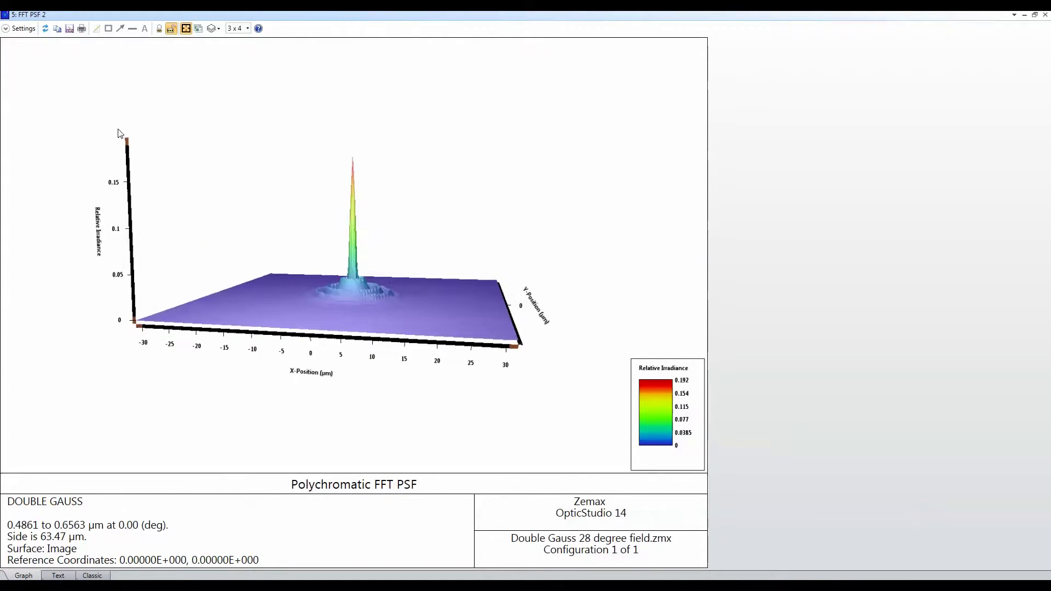
# - Set the FFT PSF to show as Inverse Grey Scale with a Logarithmic scale type
pyautogui.click(25, 28)
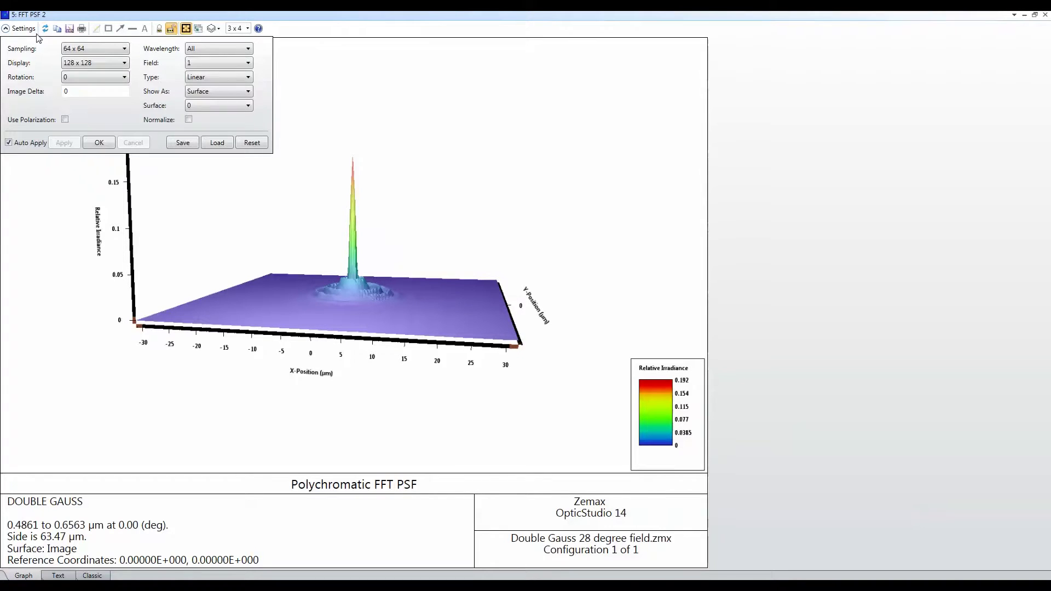
pyautogui.click(199, 93)
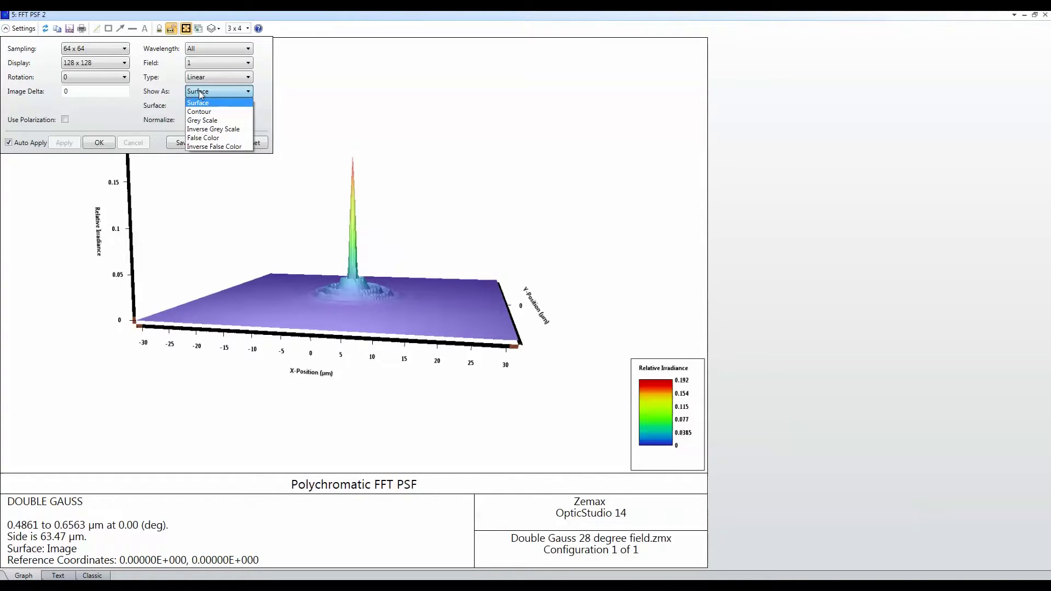
pyautogui.click(221, 130)
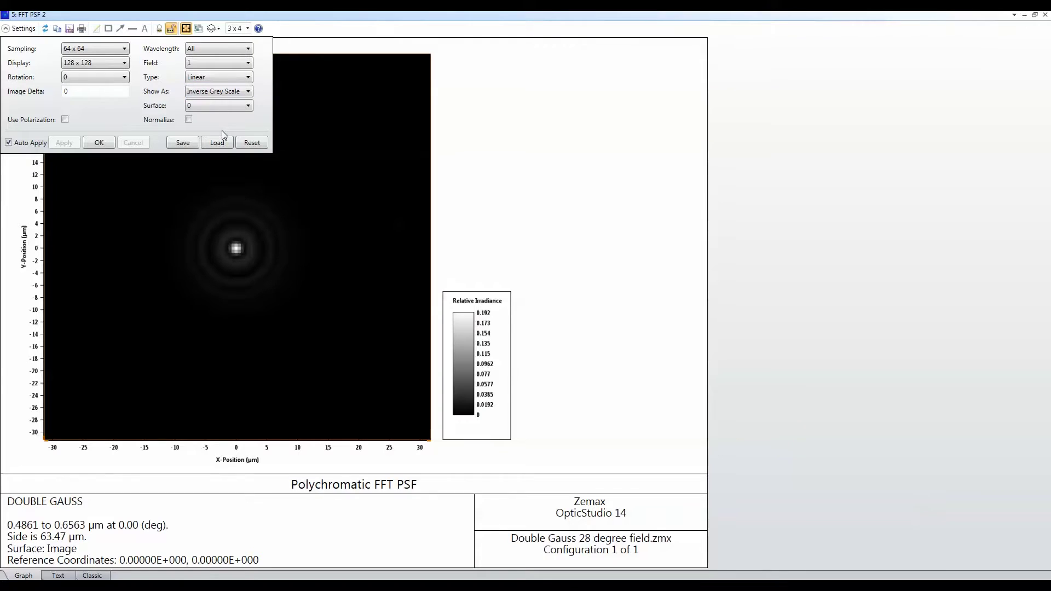
pyautogui.click(211, 76)
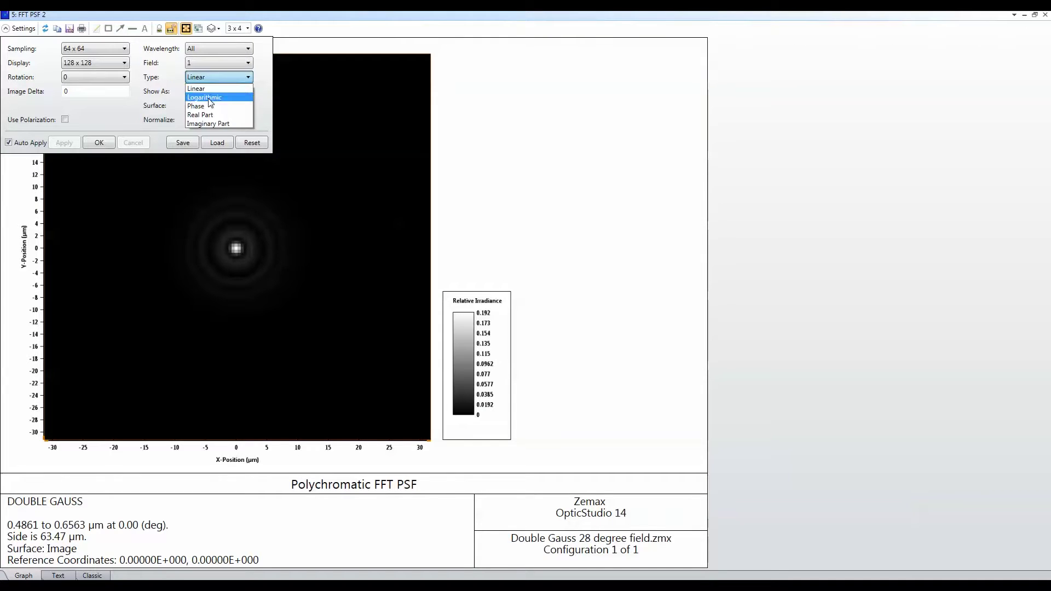
pyautogui.click(208, 98)
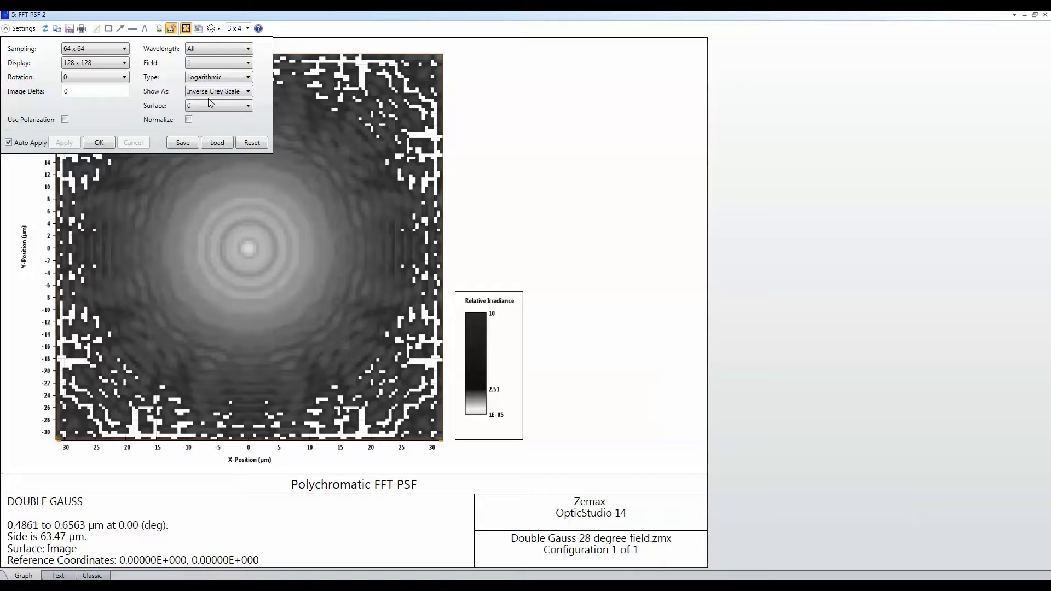
pyautogui.click(99, 141)
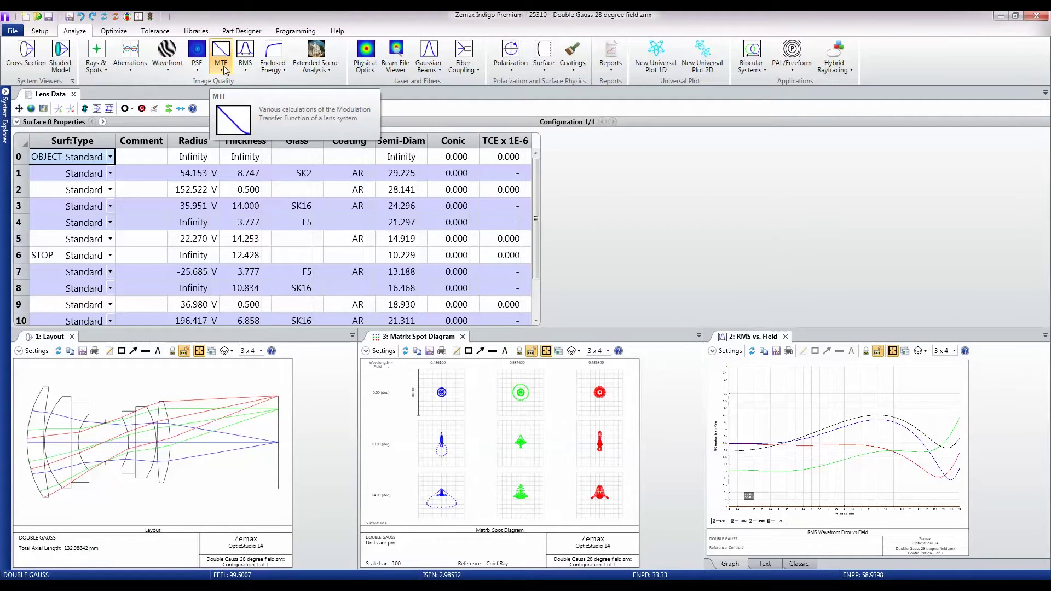
# - Look through the MTF, RMS, Enclosed Energy and Extended Scene analysis lists in turn
pyautogui.click(221, 66)
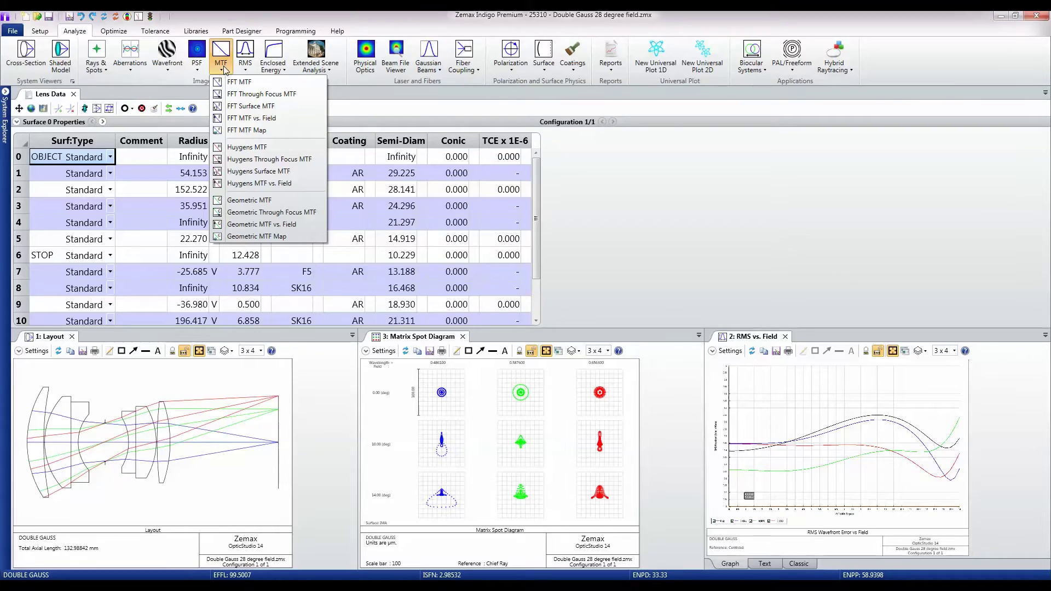
pyautogui.click(247, 67)
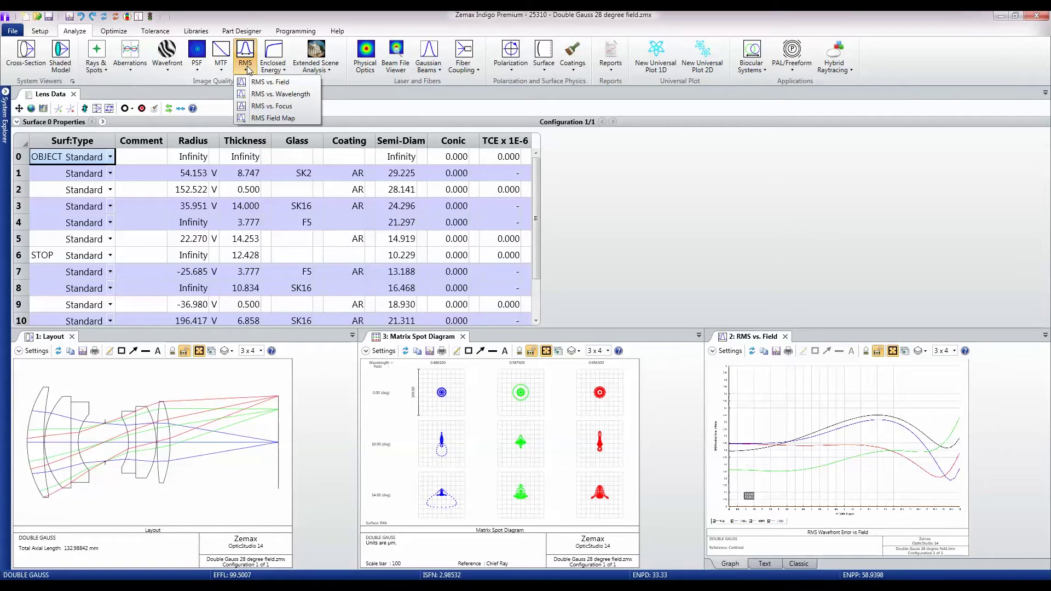
pyautogui.click(284, 70)
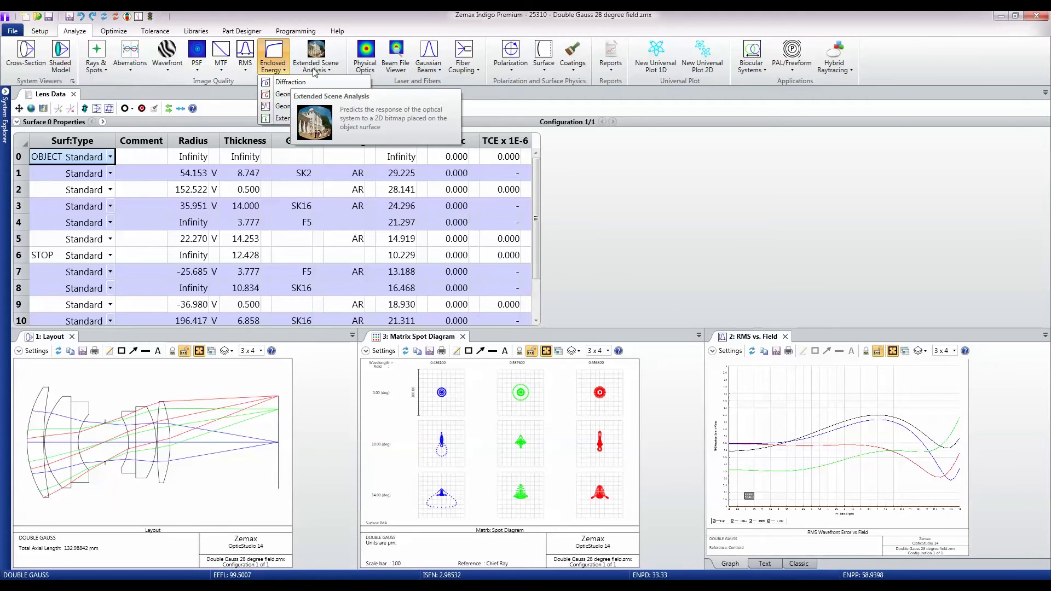
pyautogui.click(335, 70)
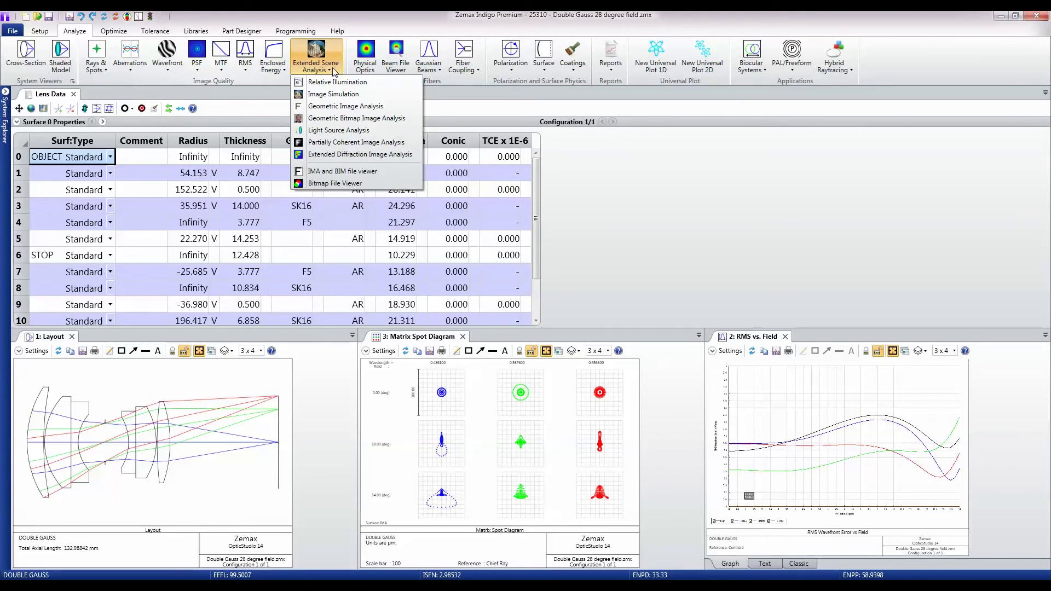